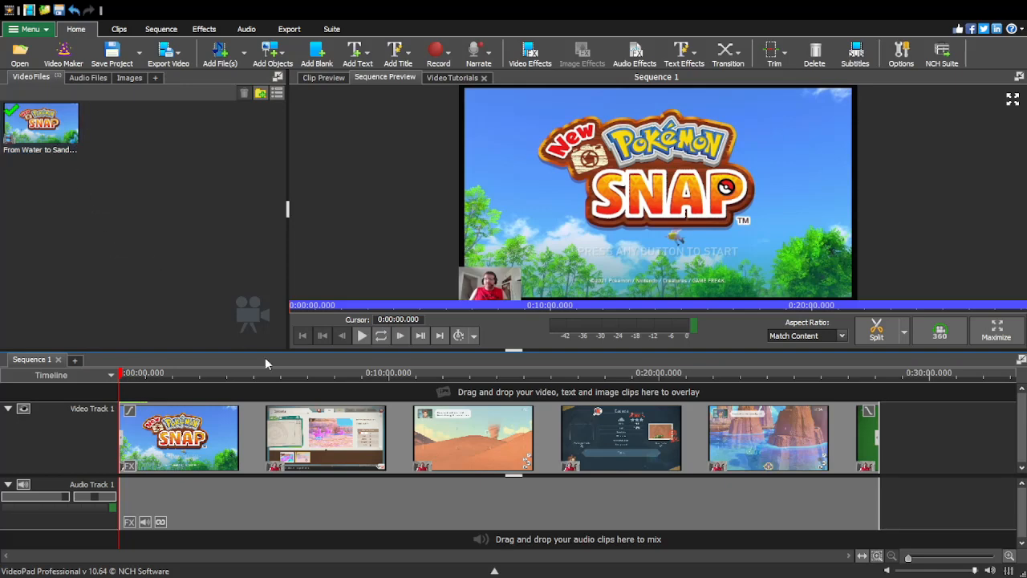
pyautogui.click(132, 374)
pyautogui.moveTo(132, 375); pyautogui.dragTo(119, 344)
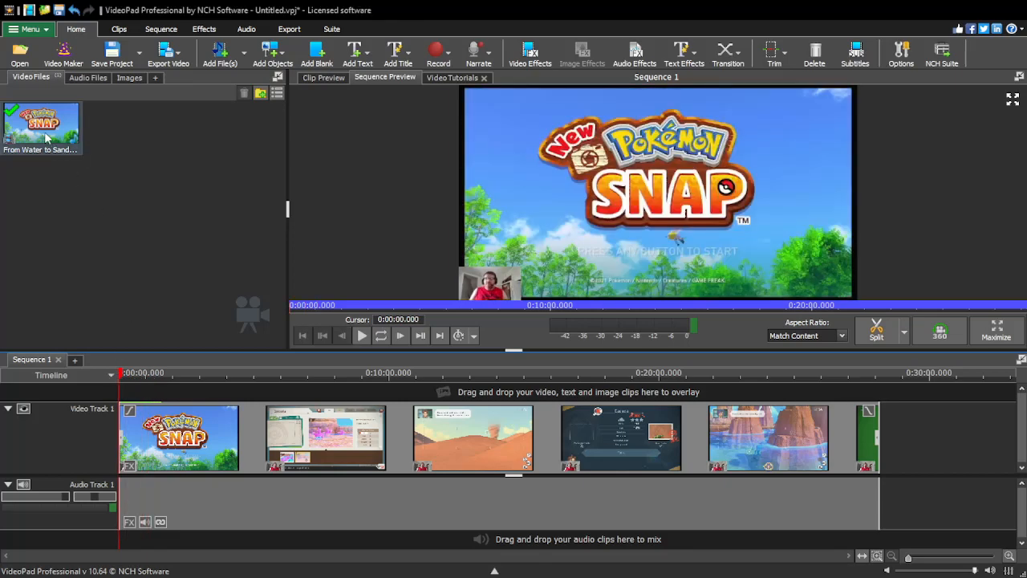
pyautogui.click(124, 374)
pyautogui.click(375, 374)
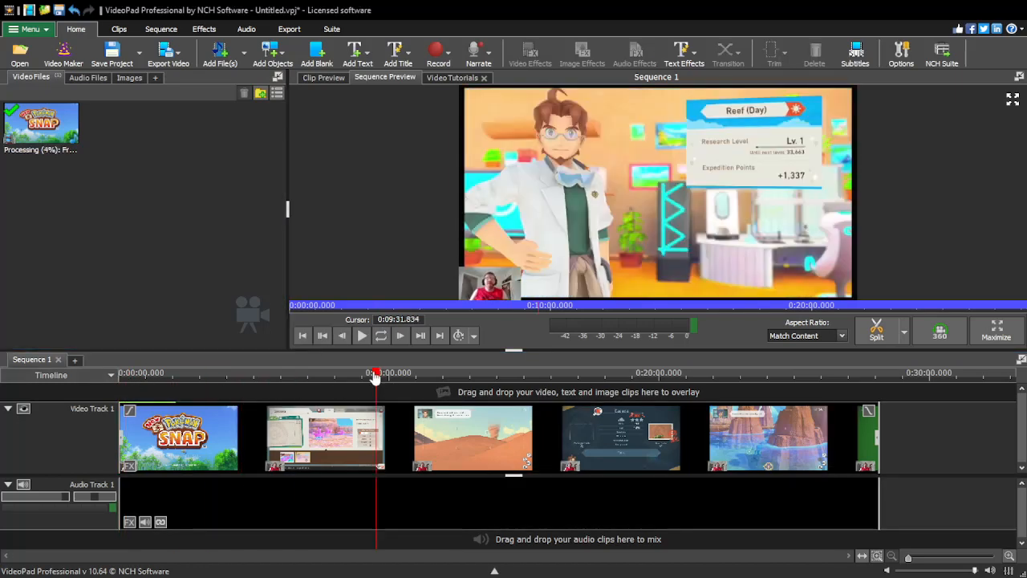
pyautogui.click(121, 374)
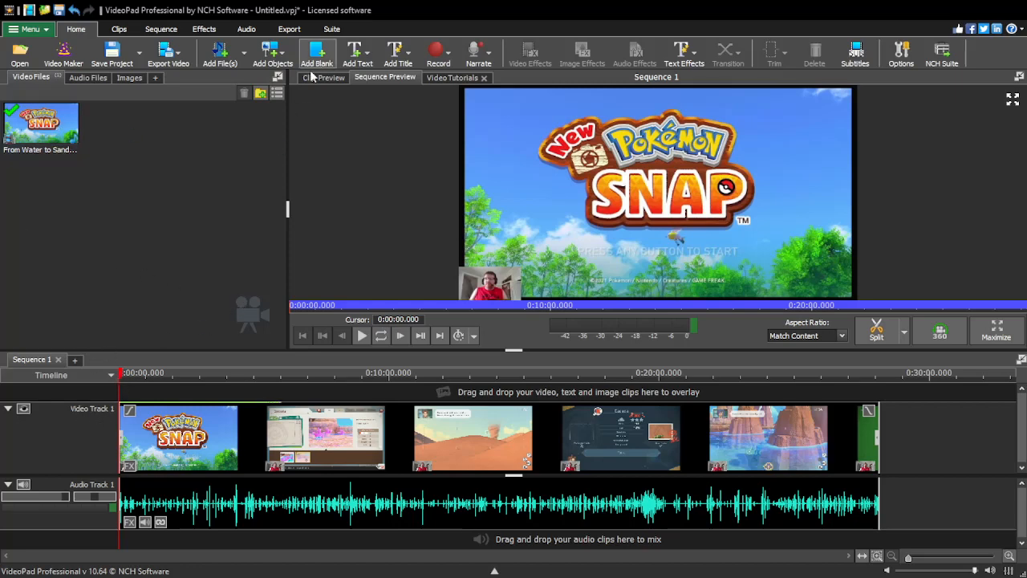
# Add a Typewriter text overlay starting with "Let it" above the gameplay video at about 0:08:57
pyautogui.moveTo(122, 375); pyautogui.dragTo(360, 375)
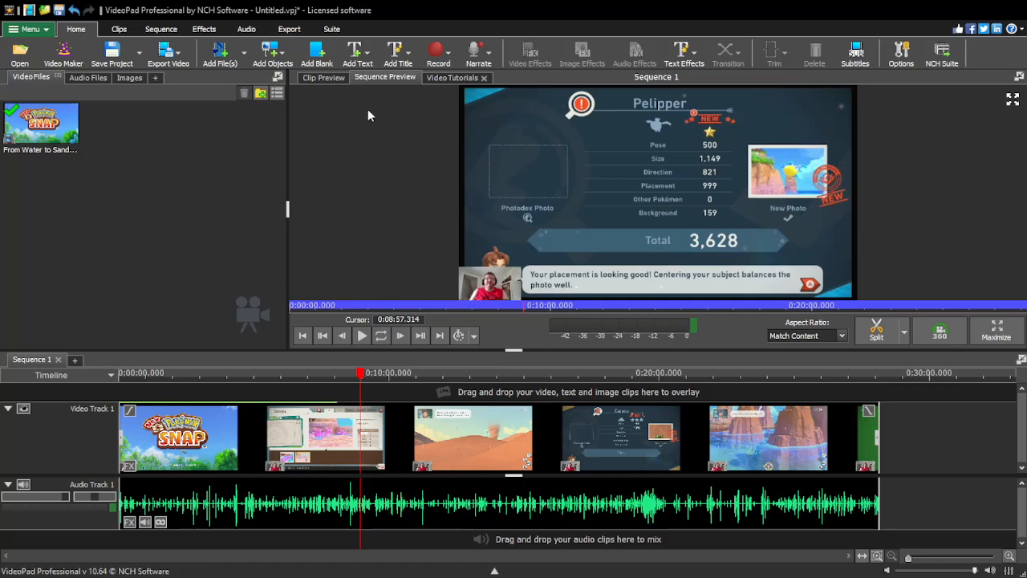
pyautogui.click(359, 162)
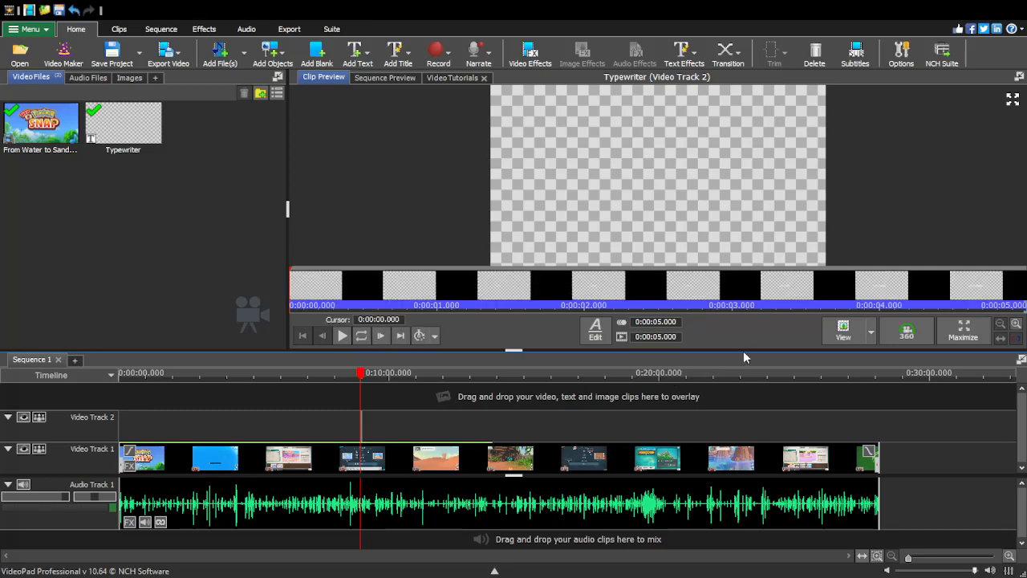
# Play the sequence from just before the Typewriter overlay to check the text animation over the video
pyautogui.click(344, 375)
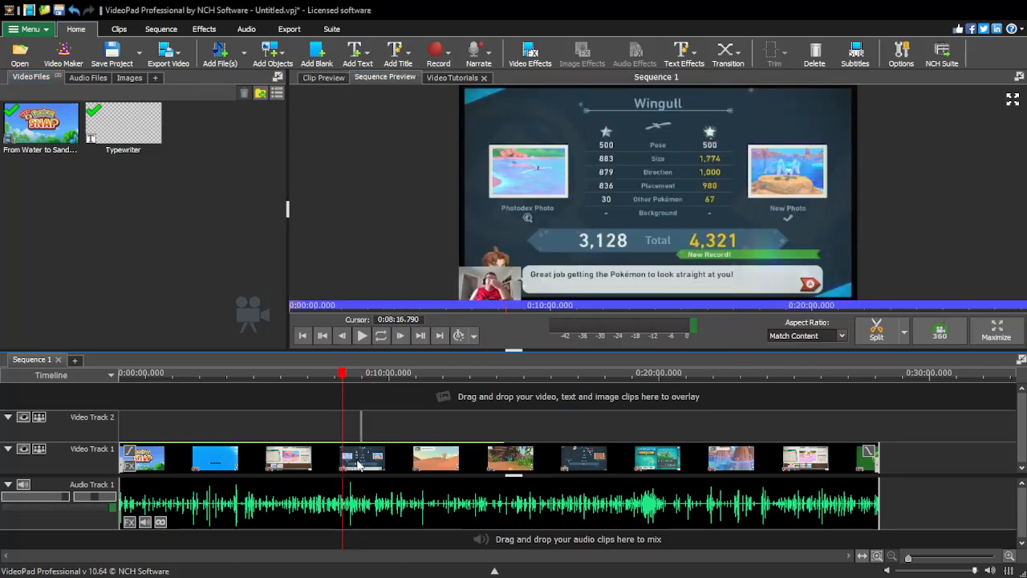
pyautogui.click(349, 376)
pyautogui.click(359, 375)
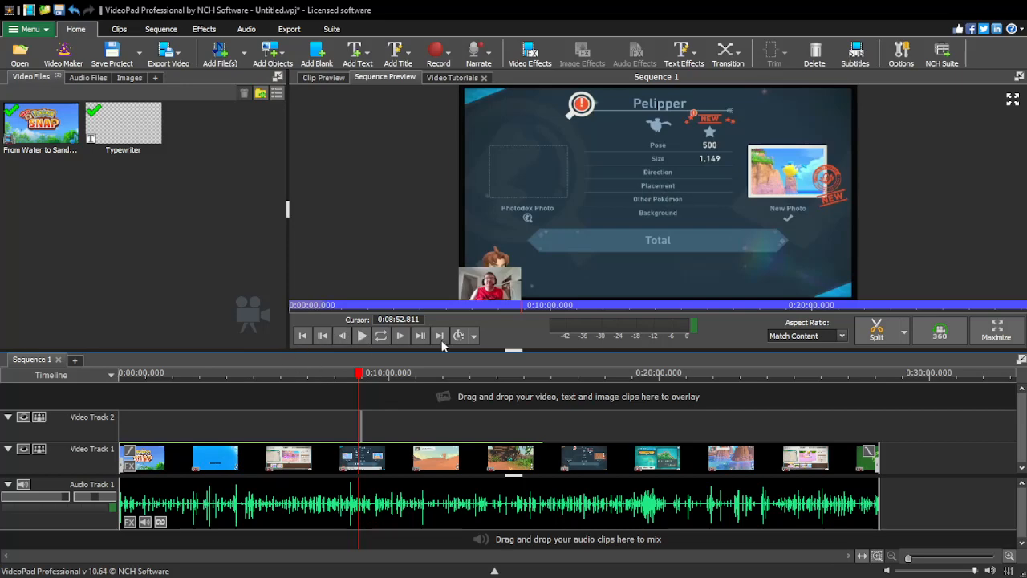
pyautogui.click(363, 337)
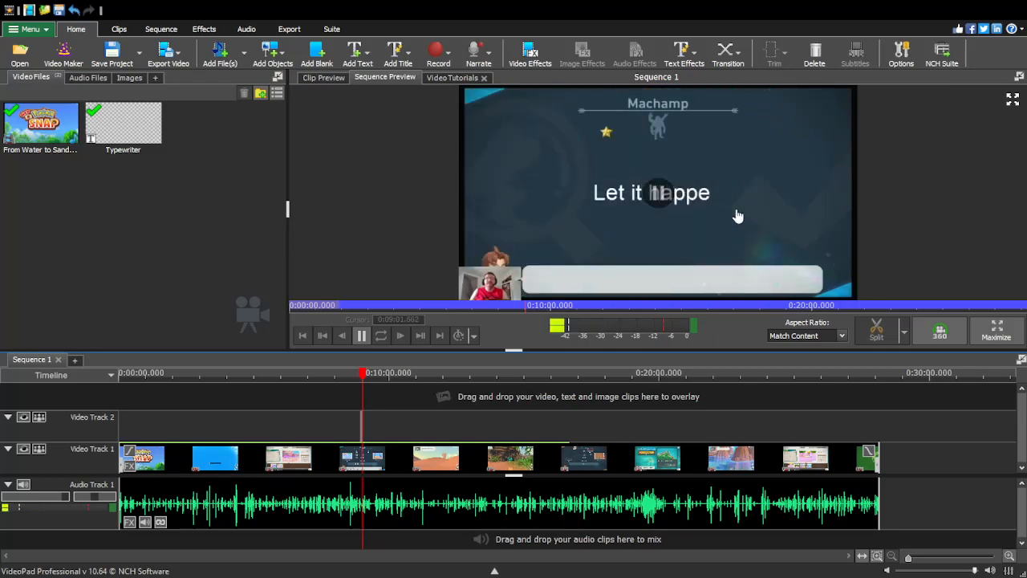
pyautogui.click(361, 336)
pyautogui.moveTo(366, 377); pyautogui.dragTo(362, 379)
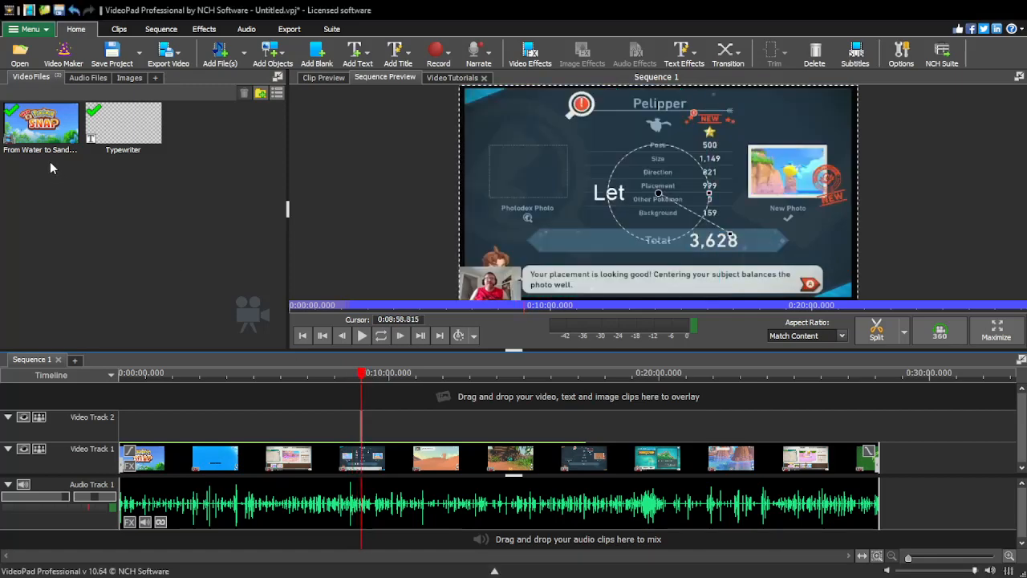
# Preview the Typewriter clip on its own and undo adding the text overlay
pyautogui.click(135, 130)
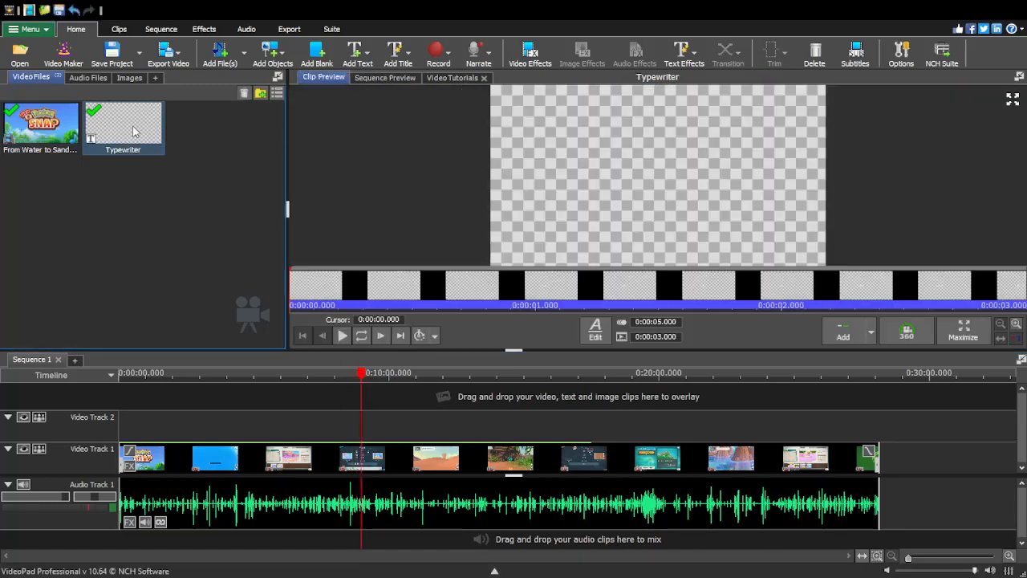
pyautogui.press('space')
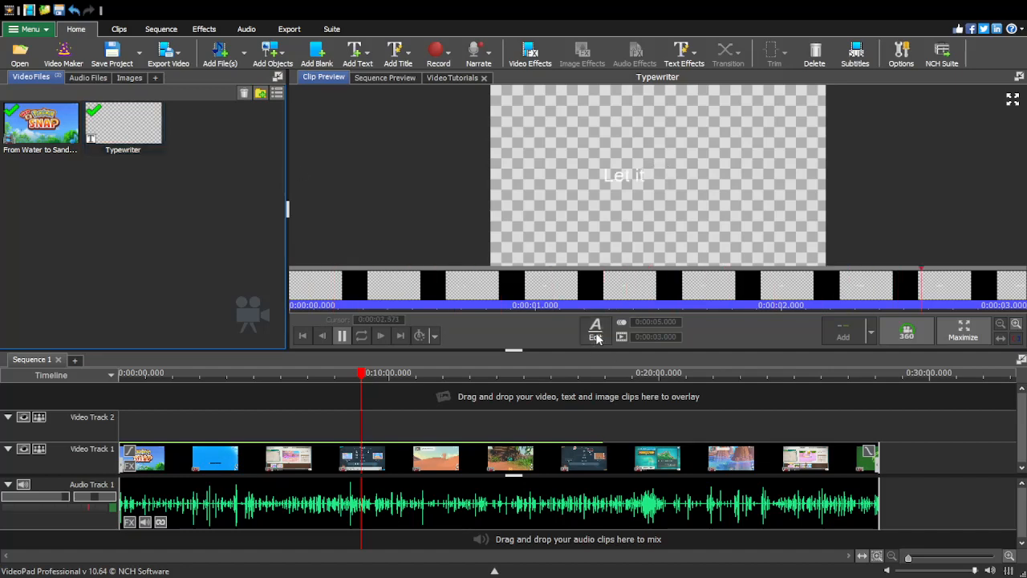
pyautogui.press('space')
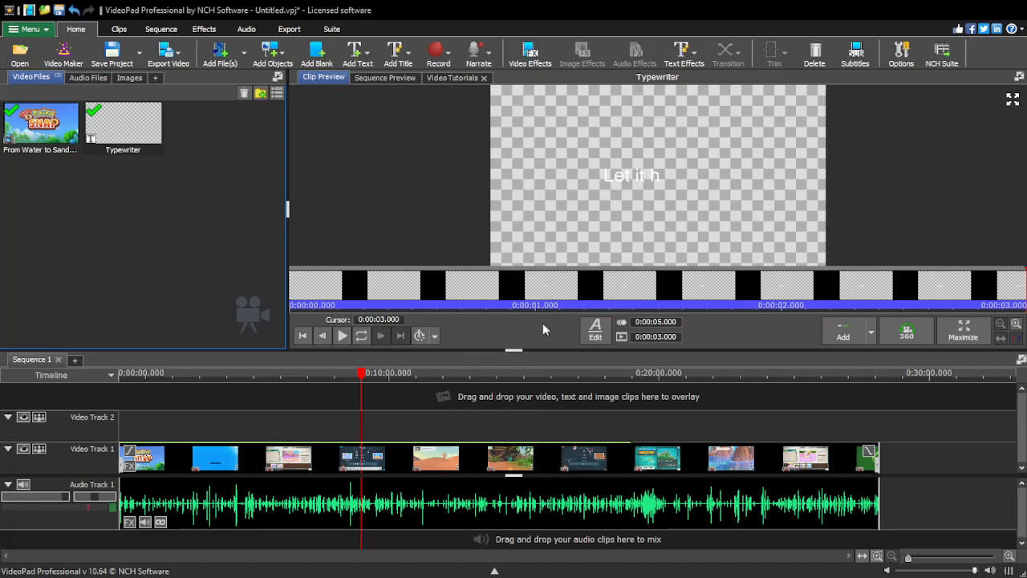
pyautogui.hotkey('ctrl', 'z')
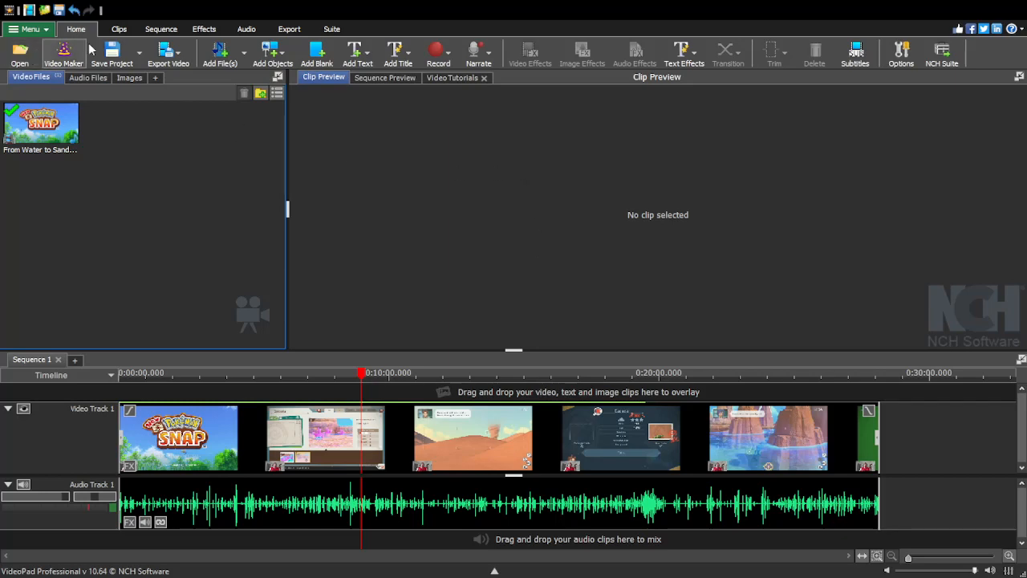
# Import the Pokemon TCG Chilling Regins booster box video and append it to the end of the sequence
pyautogui.click(26, 53)
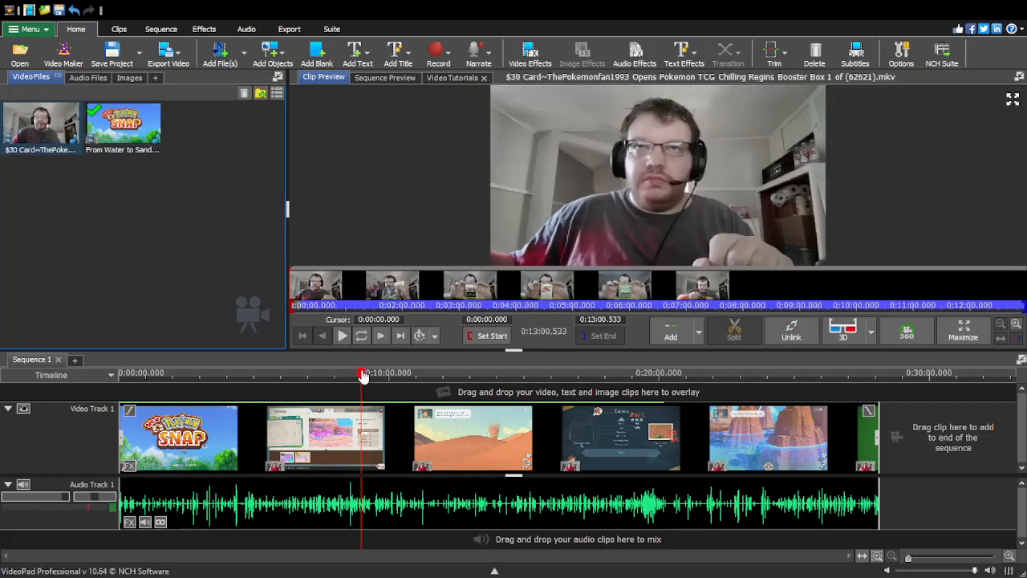
pyautogui.moveTo(362, 375)
pyautogui.mouseDown()
pyautogui.moveTo(852, 423)
pyautogui.moveTo(992, 419)
pyautogui.mouseUp()
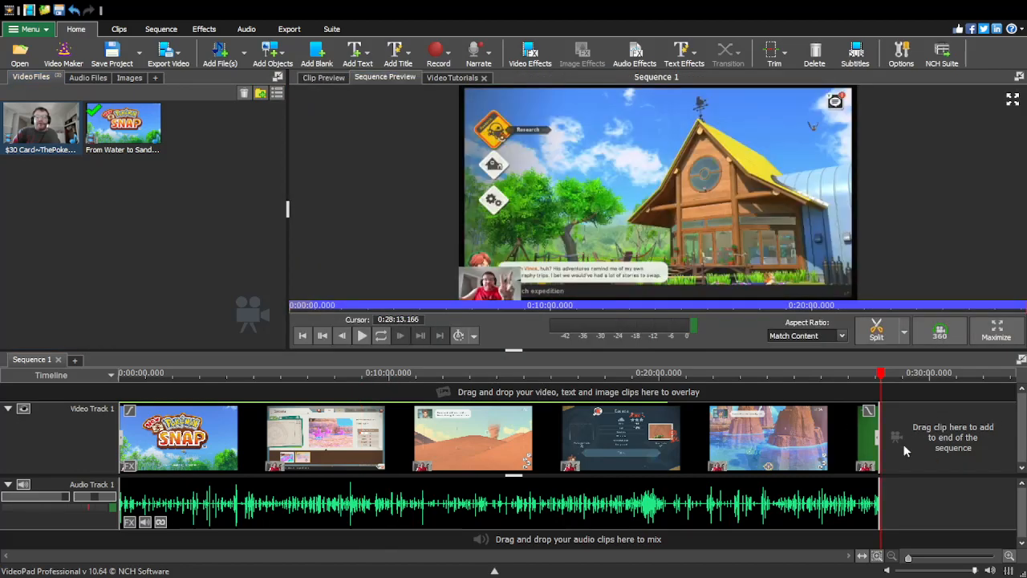
pyautogui.click(46, 131)
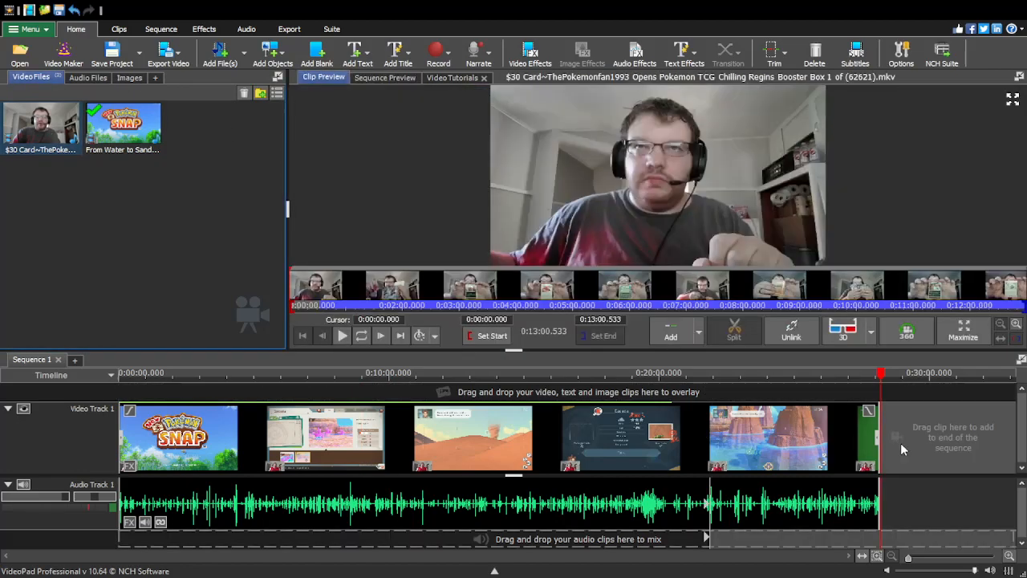
pyautogui.moveTo(959, 447); pyautogui.dragTo(960, 445)
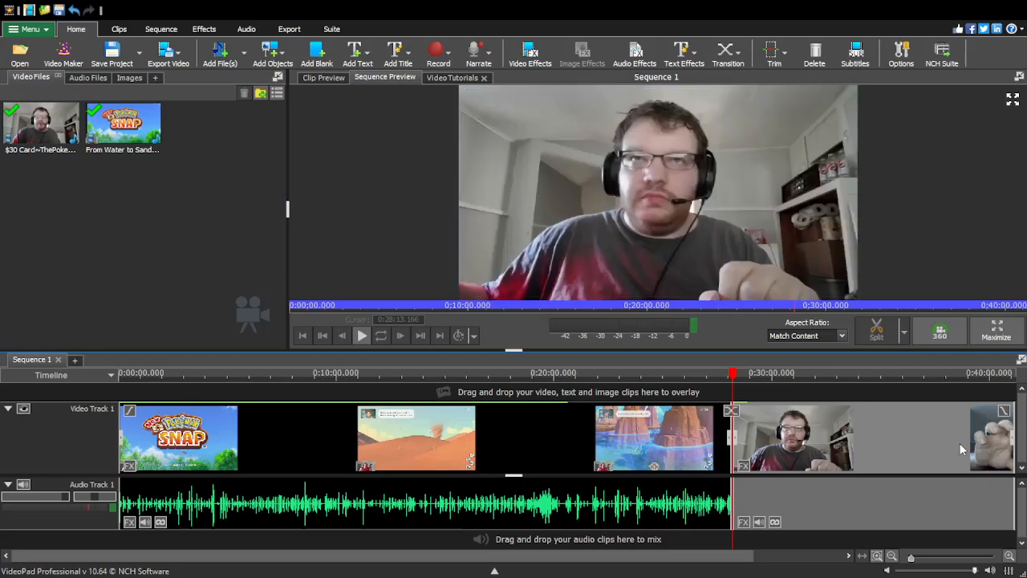
# Cut the section from about 0:05:46 to 0:11:47 out of the sequence
pyautogui.click(728, 375)
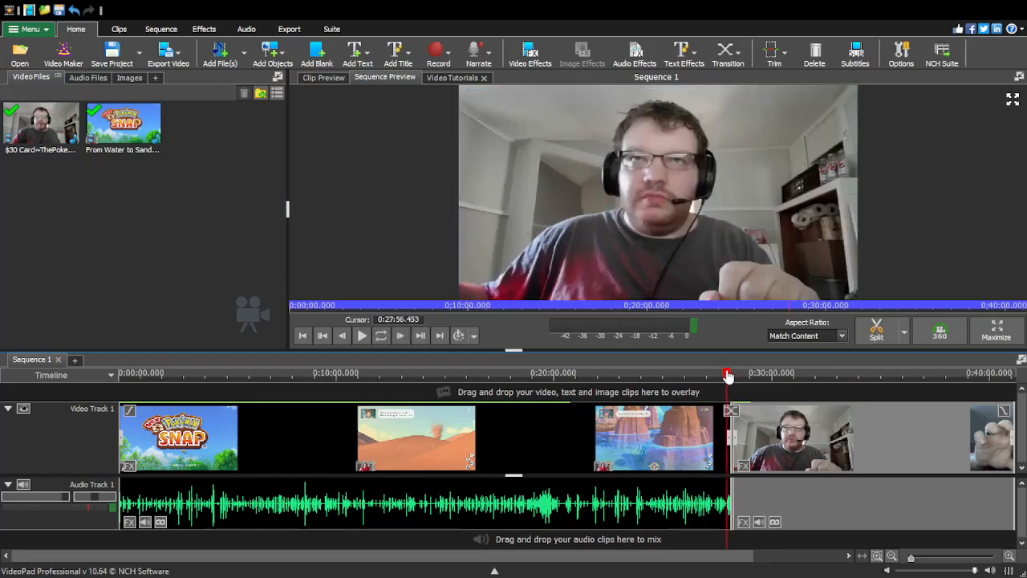
pyautogui.moveTo(728, 377); pyautogui.dragTo(679, 414)
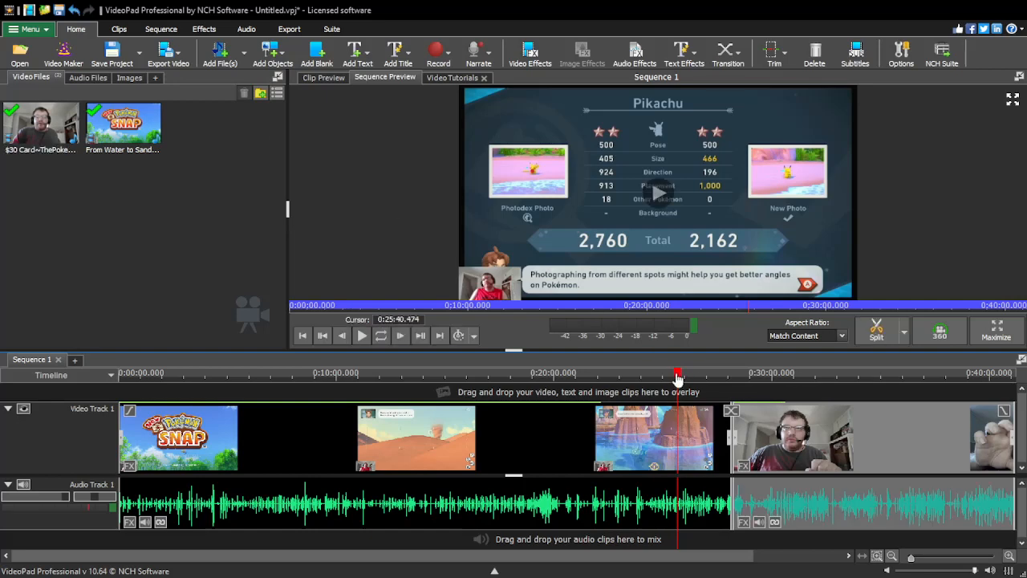
pyautogui.moveTo(678, 377); pyautogui.dragTo(247, 377)
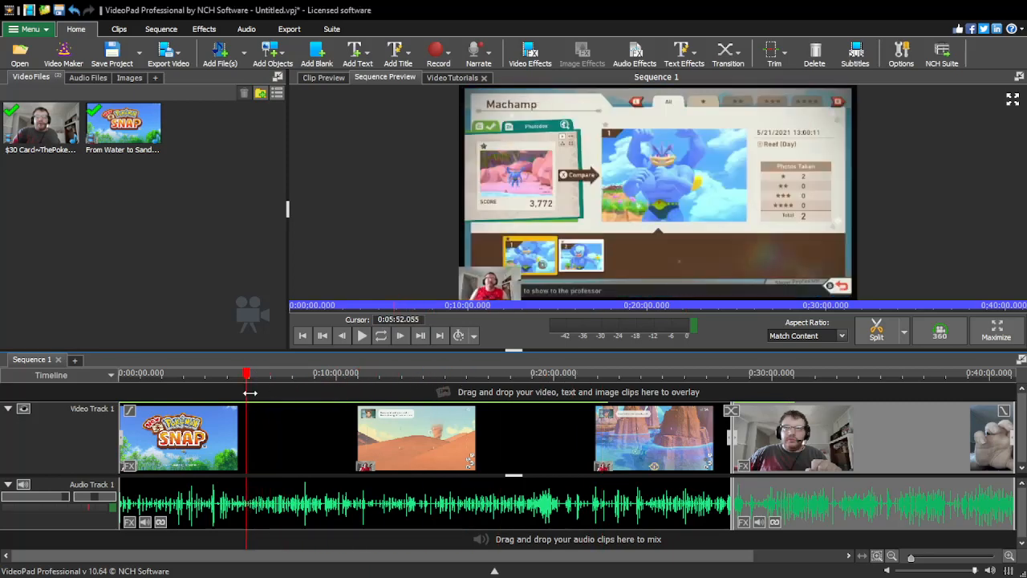
pyautogui.click(249, 390)
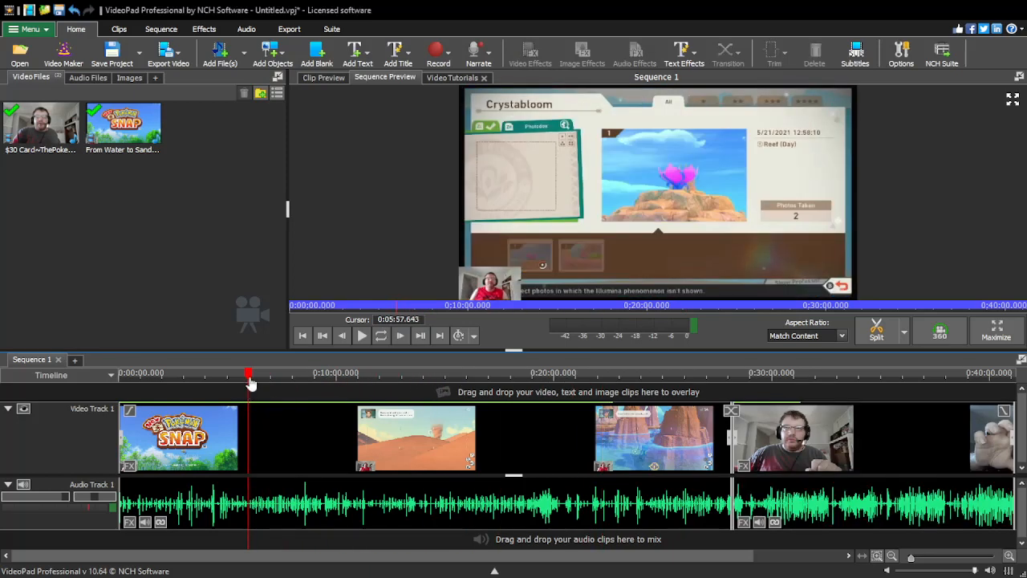
pyautogui.click(246, 394)
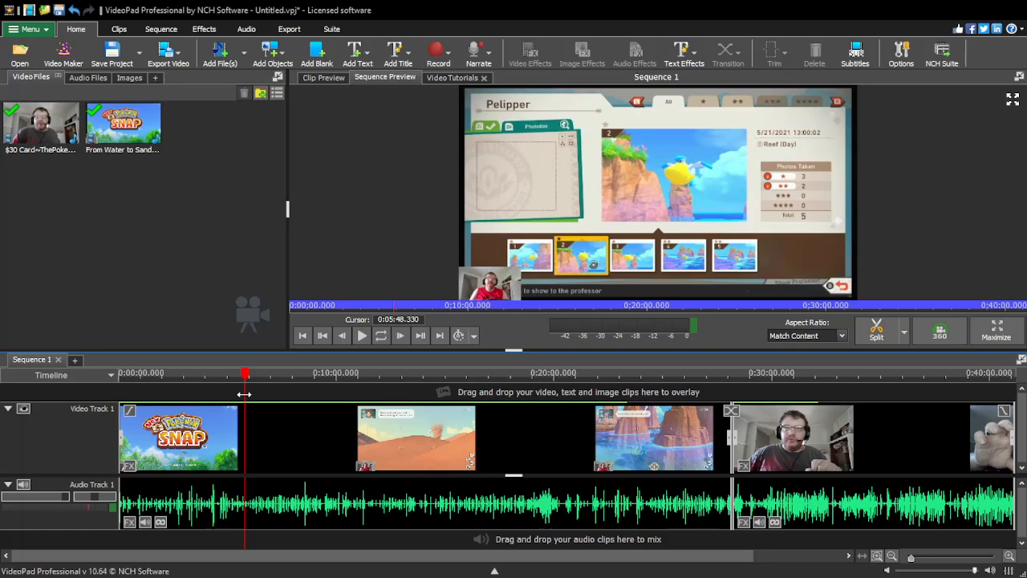
pyautogui.moveTo(244, 394); pyautogui.dragTo(376, 394)
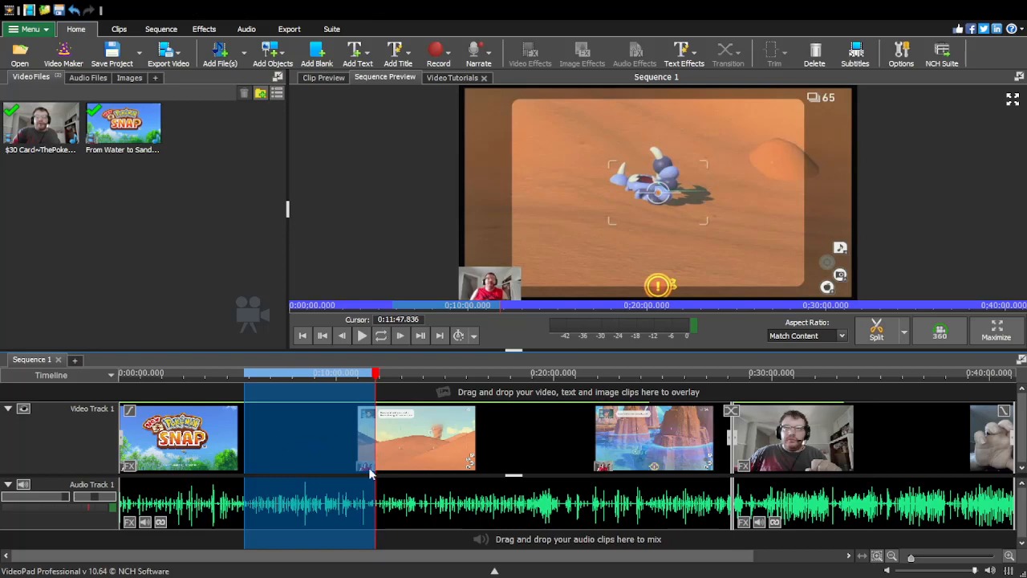
pyautogui.press('Delete')
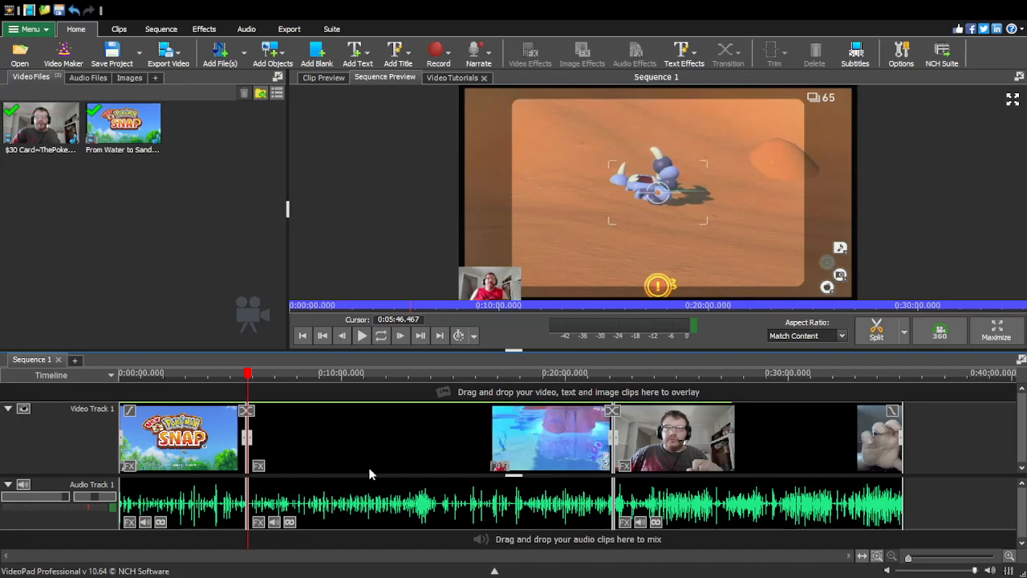
# Play the sequence across the cut from about 0:05:41 and select the desert gameplay clip that follows it
pyautogui.moveTo(250, 377); pyautogui.dragTo(246, 378)
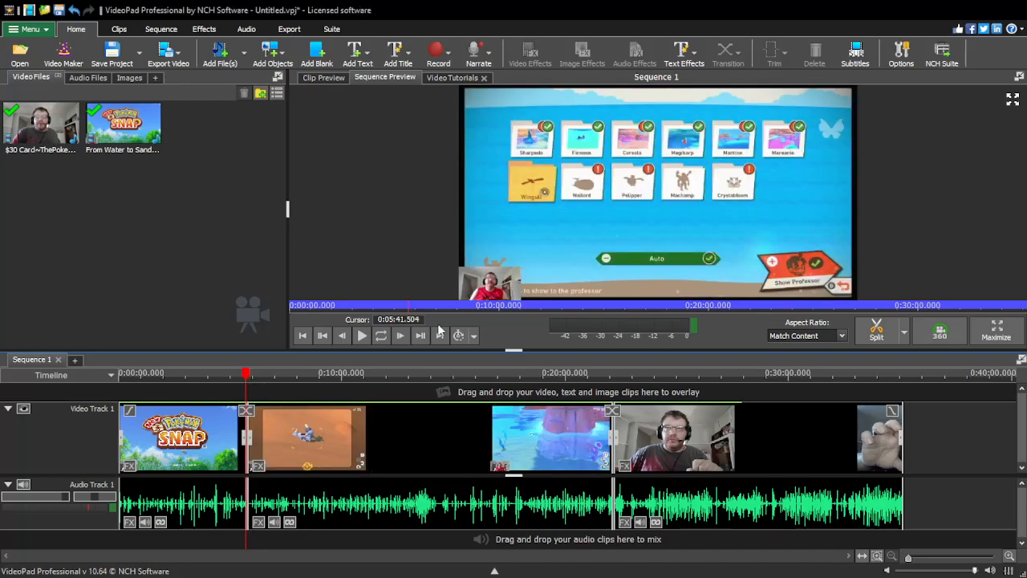
pyautogui.click(362, 335)
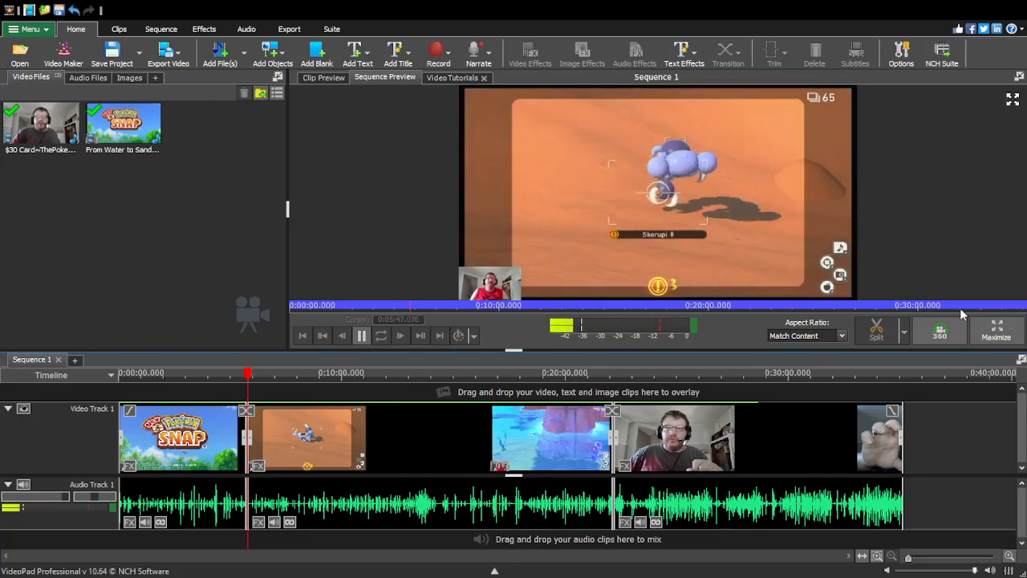
pyautogui.click(360, 336)
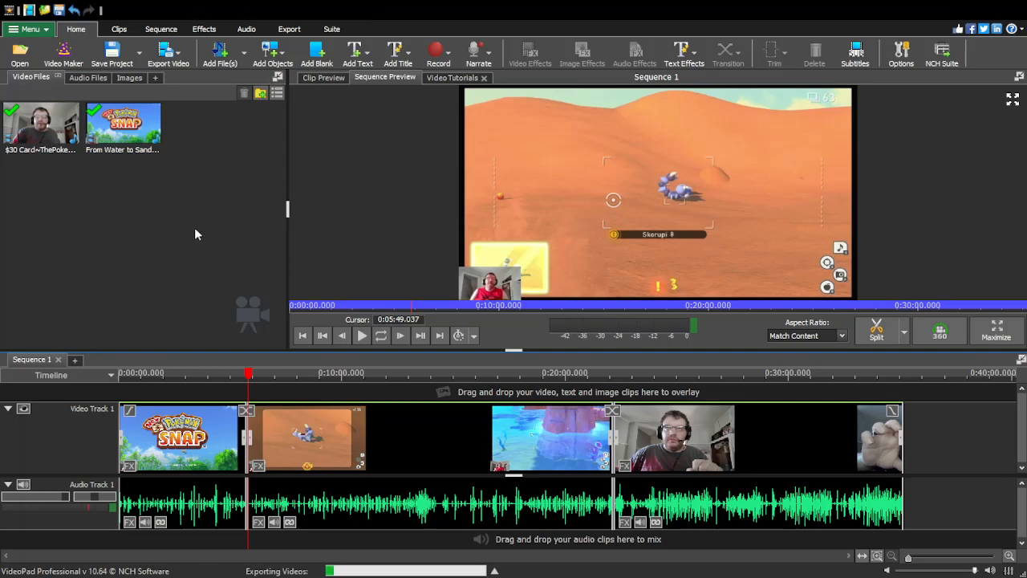
pyautogui.click(435, 443)
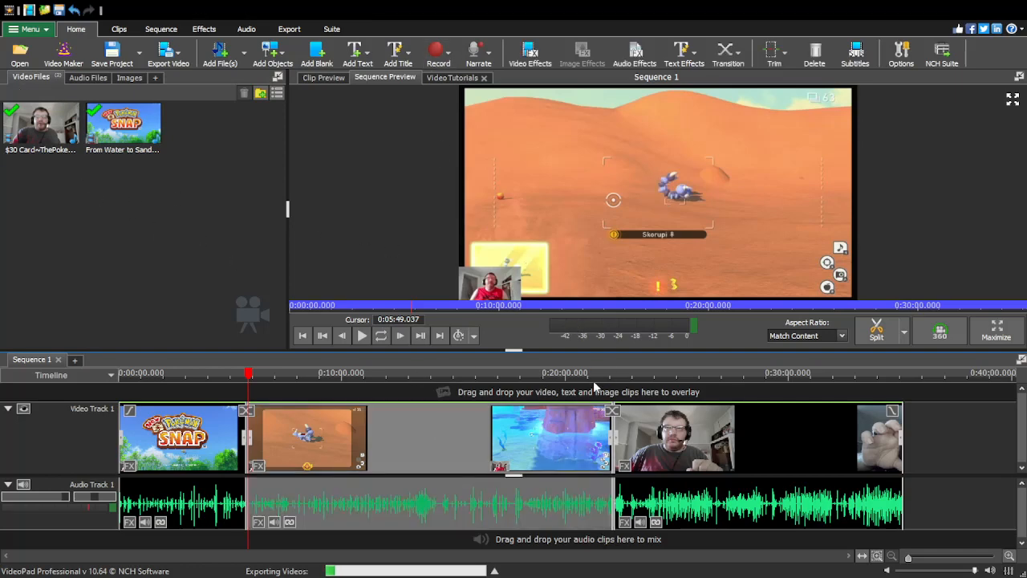